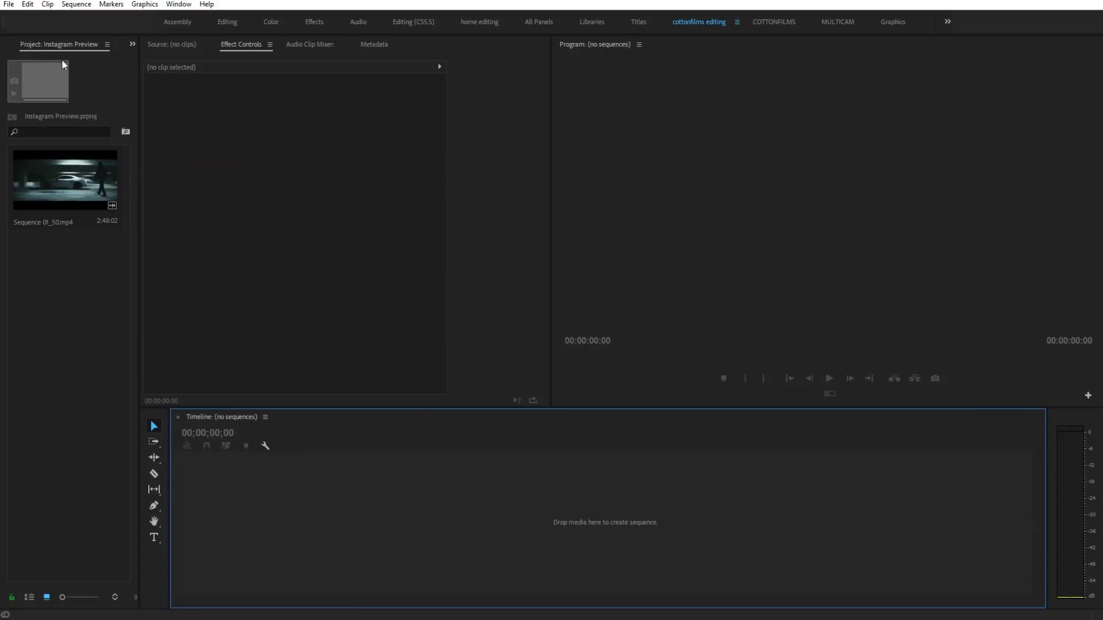
# Open the File menu to reach the commands for creating new project items.
pyautogui.click(8, 11)
pyautogui.moveTo(51, 18)
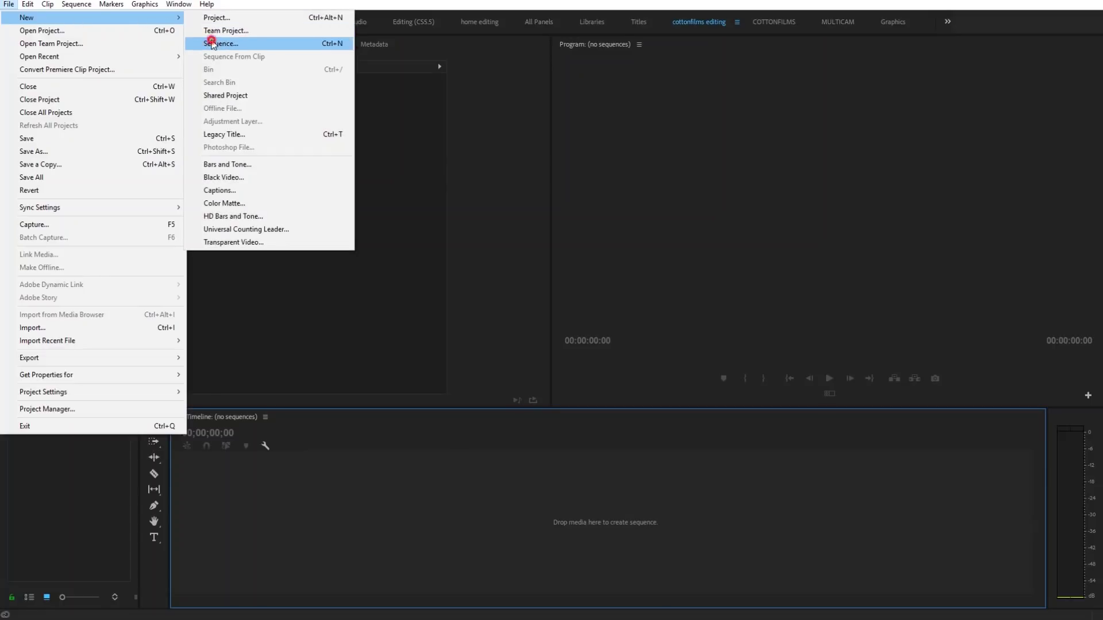
# Create Sequence 03 with a custom 1000 × 1000 frame size.
pyautogui.click(212, 42)
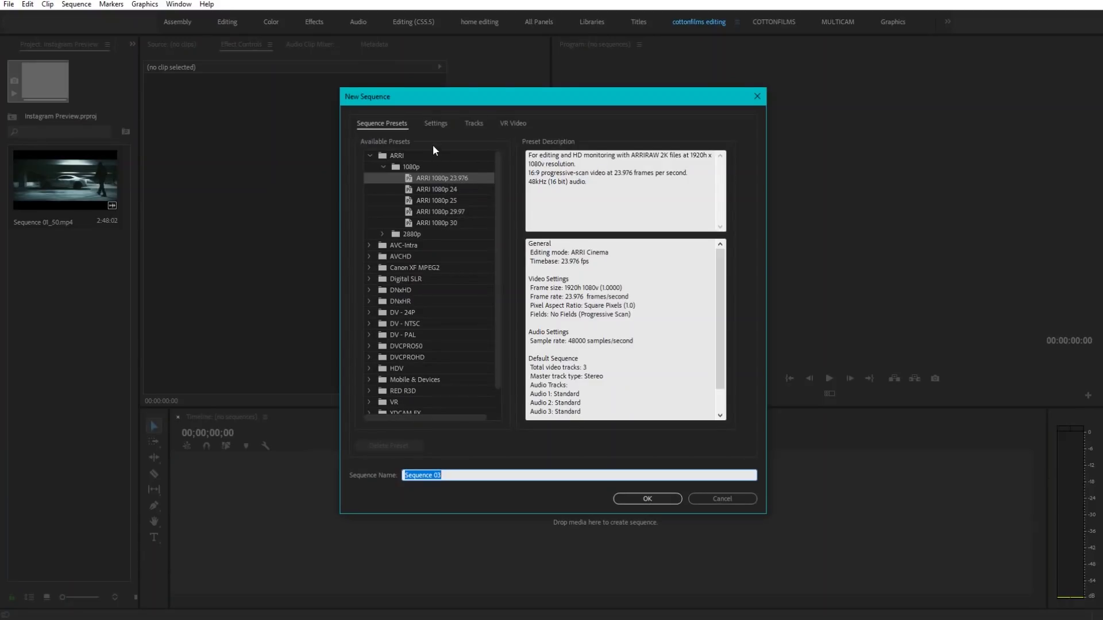
pyautogui.click(436, 124)
pyautogui.write('1000')
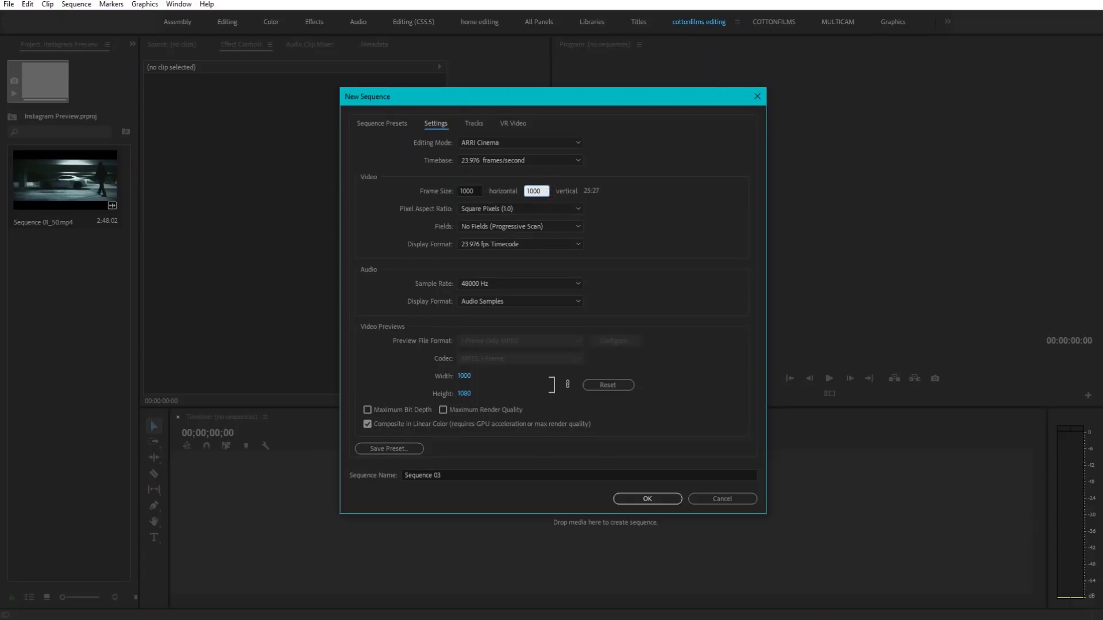
pyautogui.click(648, 500)
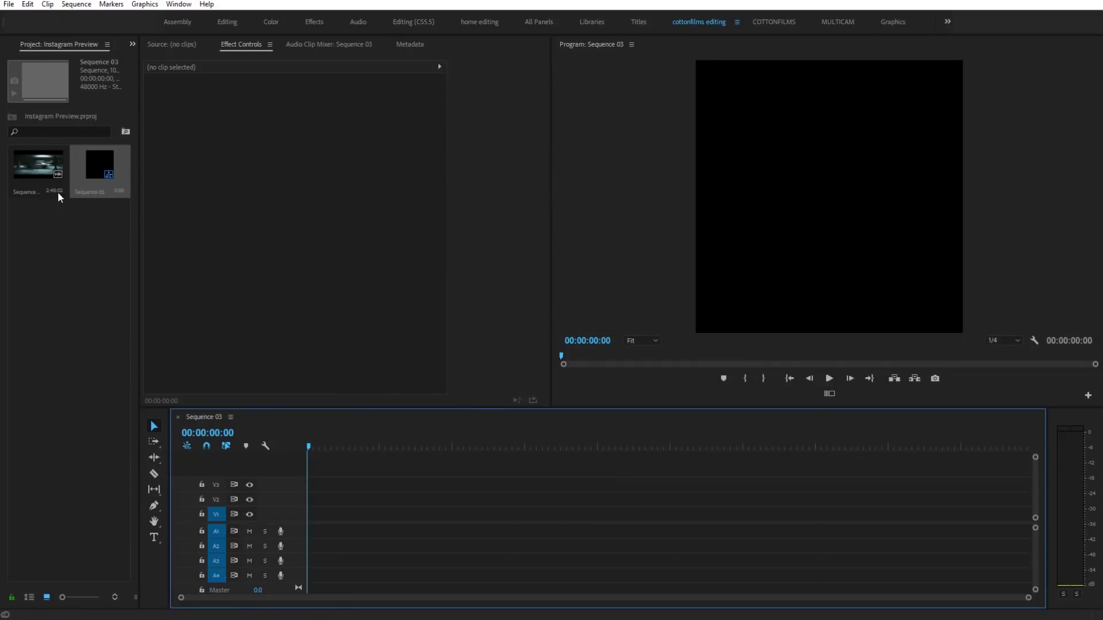
# Add Sequence 01_50.mp4 to the timeline and cue the playhead to 00:00:10:19.
pyautogui.moveTo(33, 163)
pyautogui.mouseDown()
pyautogui.moveTo(351, 527)
pyautogui.moveTo(294, 528)
pyautogui.mouseUp()
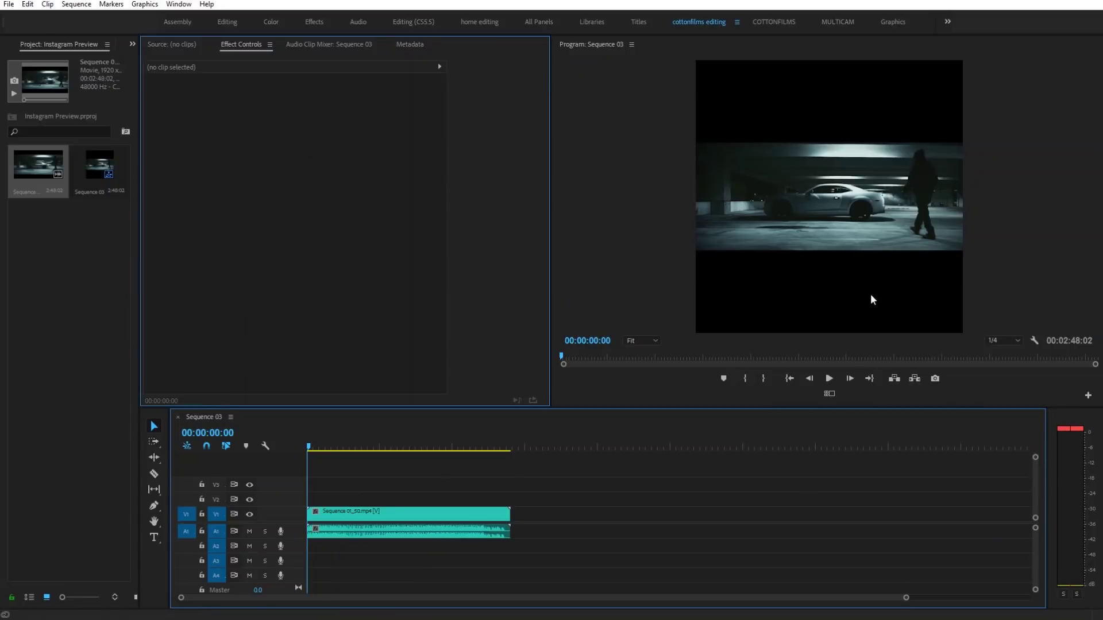
pyautogui.moveTo(311, 448); pyautogui.dragTo(322, 456)
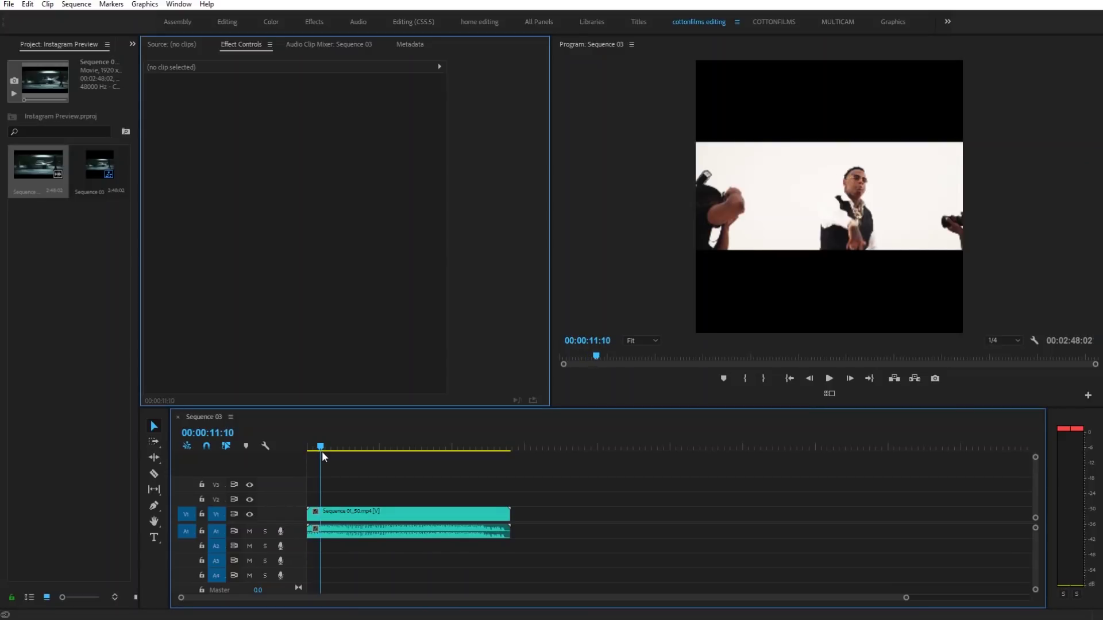
pyautogui.moveTo(323, 451); pyautogui.dragTo(318, 450)
pyautogui.press('space')
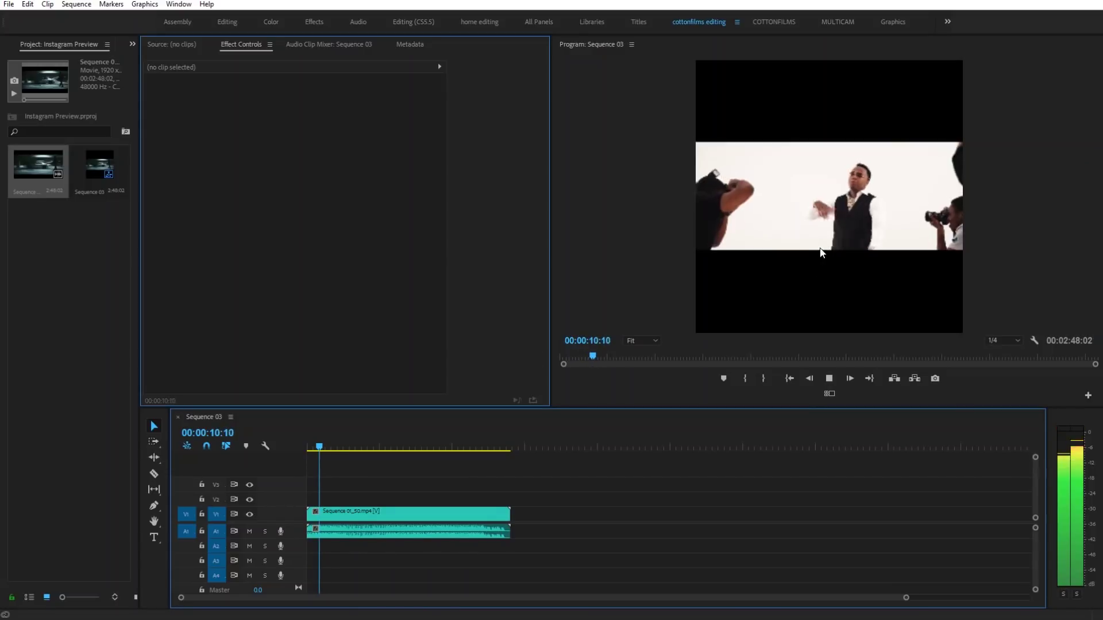
pyautogui.press('space')
pyautogui.press('Left')
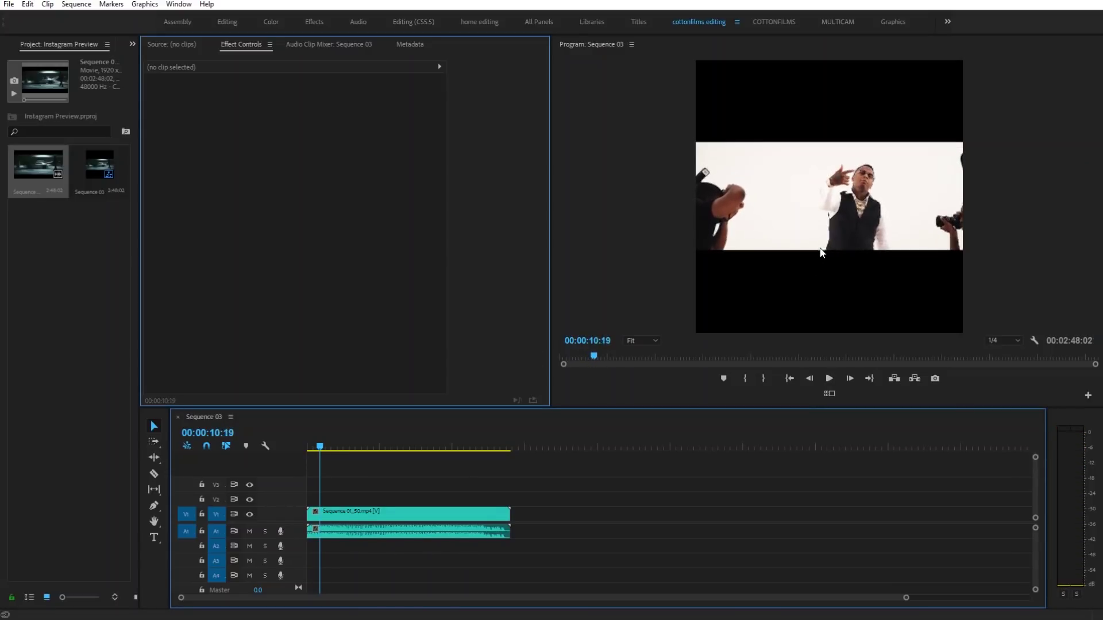
# Copy the clip to V2, unlink its audio, and freeze it as a still from the sequence start at Position Y 197.
pyautogui.click(352, 518)
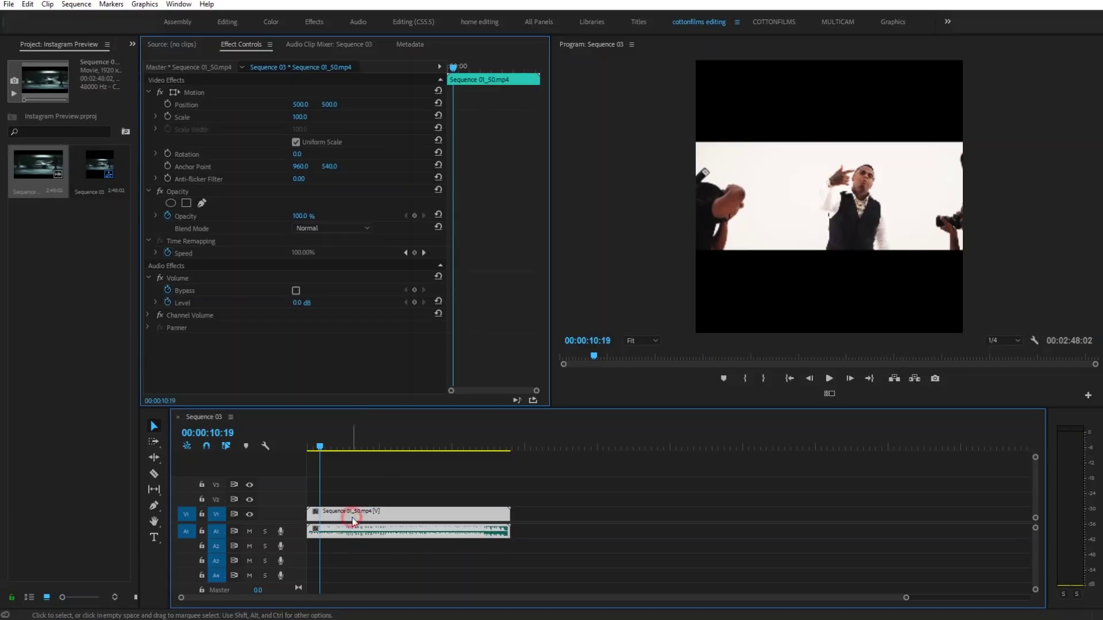
pyautogui.moveTo(353, 520); pyautogui.dragTo(353, 507)
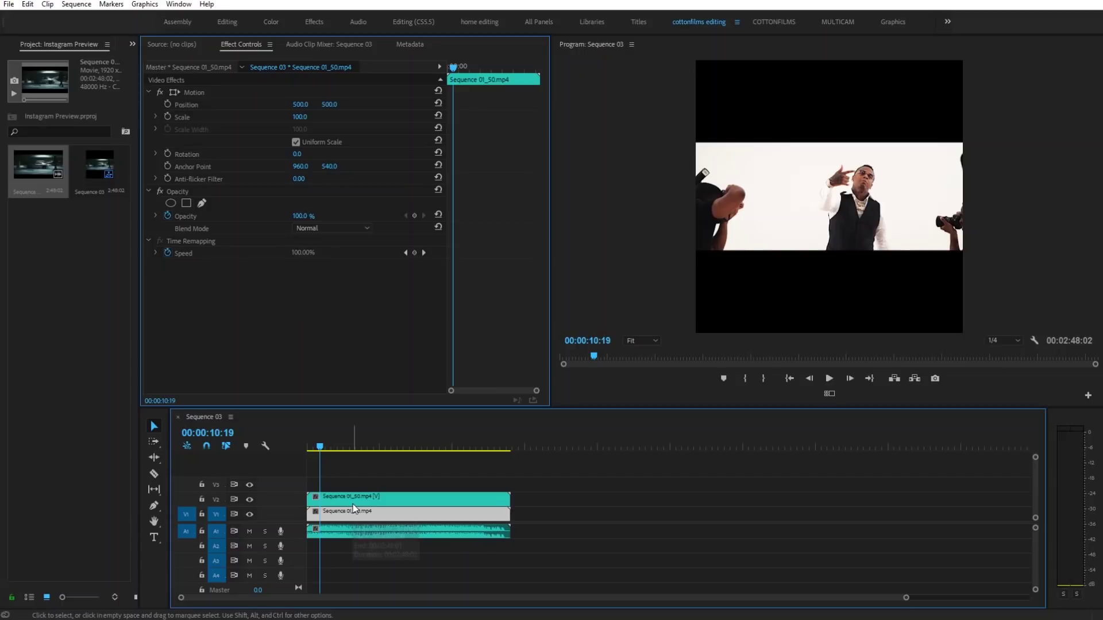
pyautogui.rightClick(353, 507)
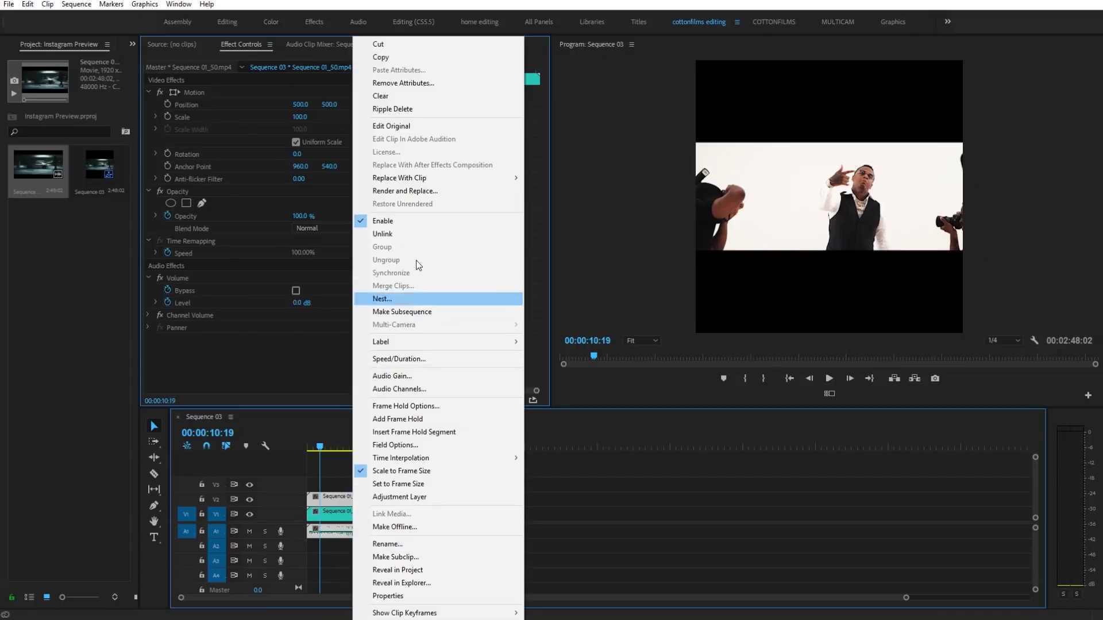
pyautogui.click(411, 234)
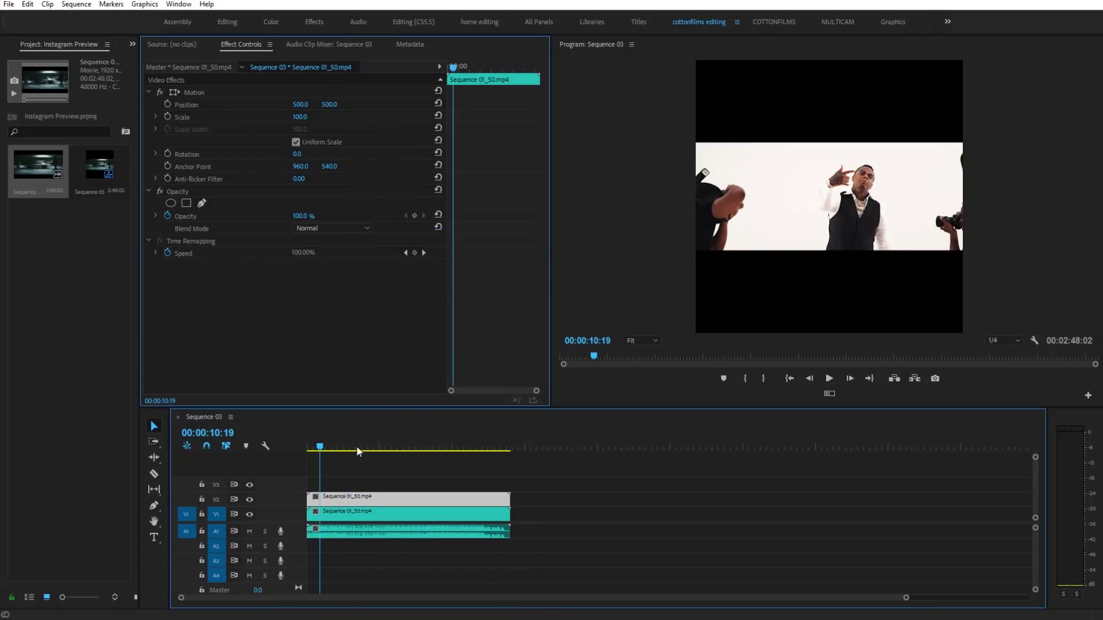
pyautogui.rightClick(340, 498)
pyautogui.click(445, 430)
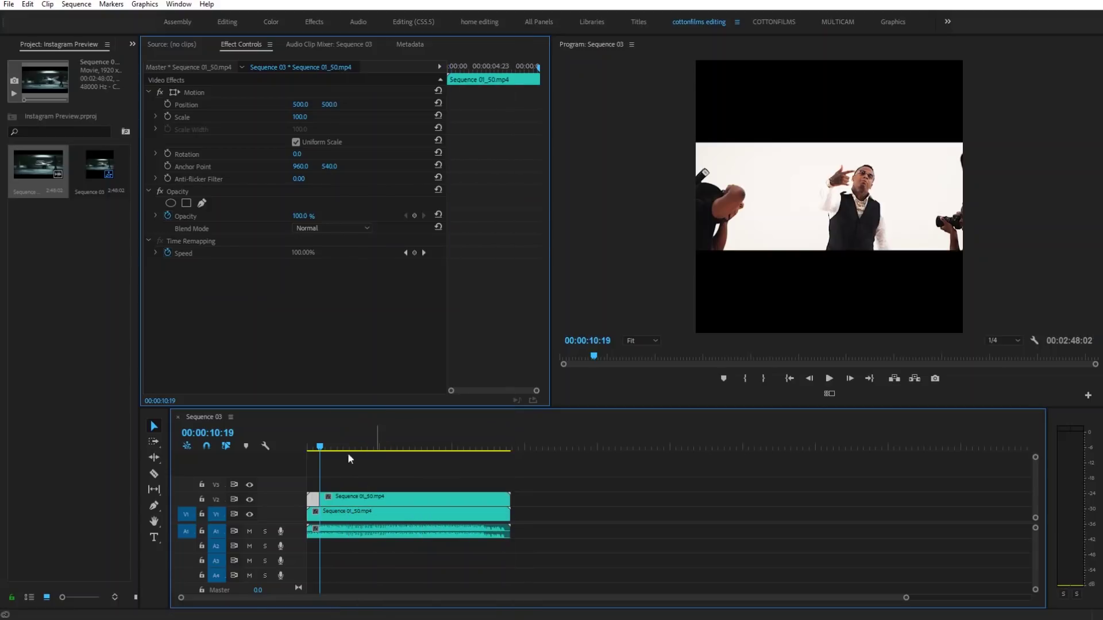
pyautogui.click(312, 502)
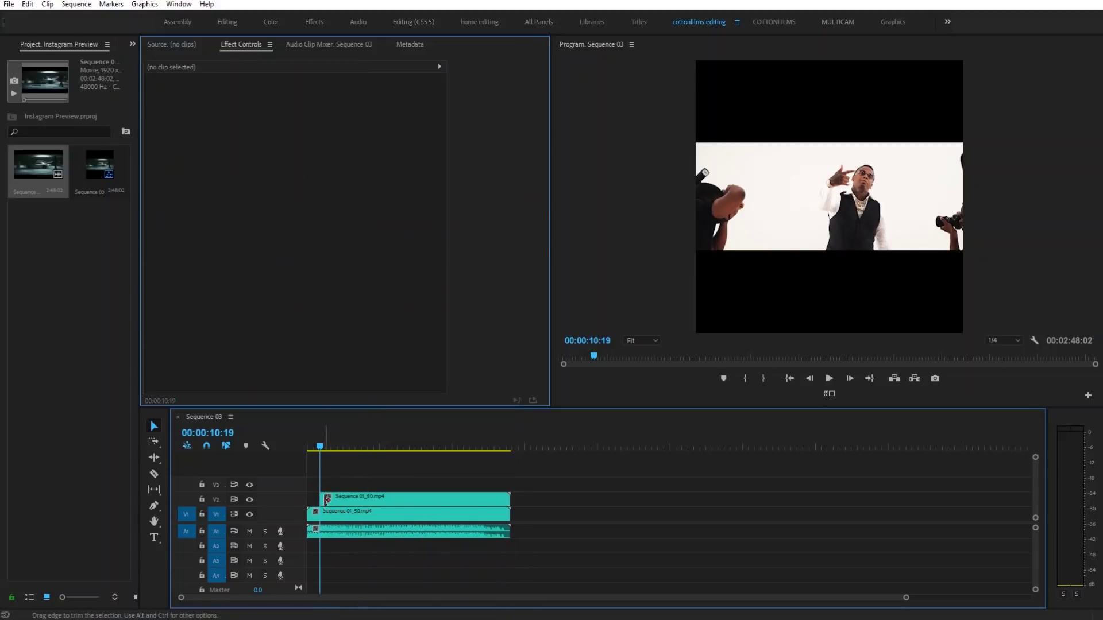
pyautogui.click(309, 499)
pyautogui.moveTo(320, 498); pyautogui.dragTo(269, 498)
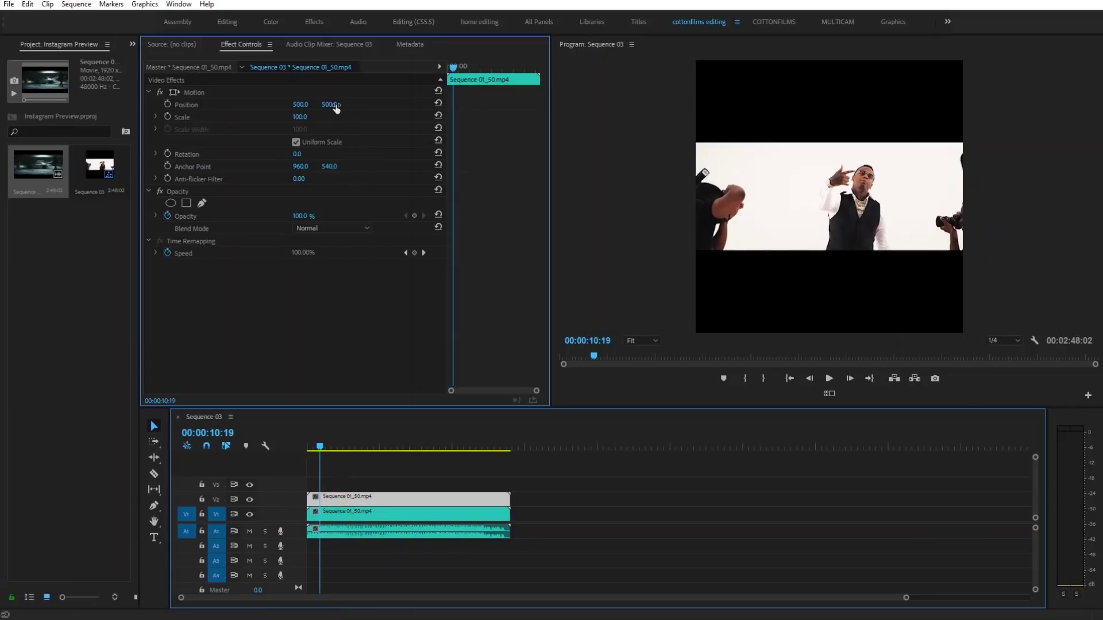
pyautogui.moveTo(335, 108); pyautogui.dragTo(42, 107)
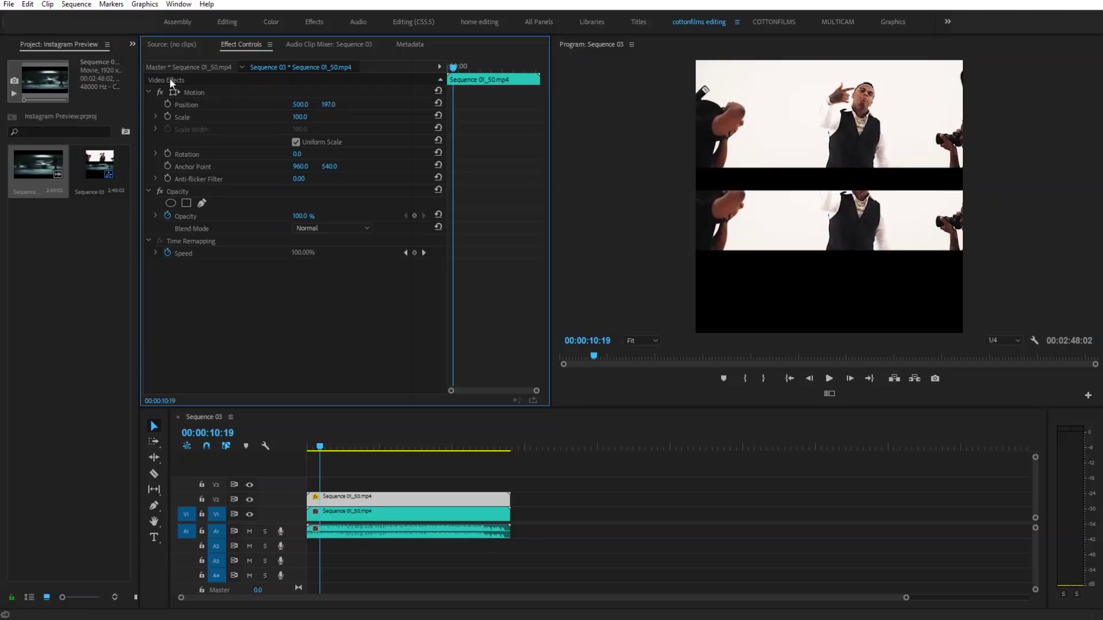
# Apply the Crop effect to the V2 still and crop 30% from the bottom.
pyautogui.hotkey('shift', '7')
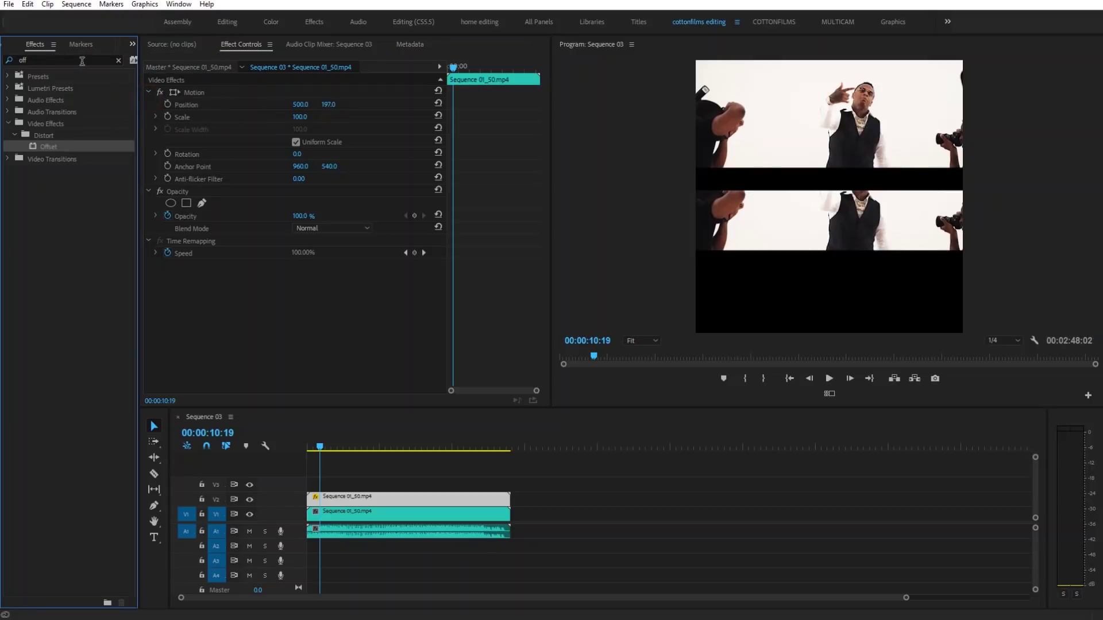
pyautogui.click(82, 60)
pyautogui.write('cro')
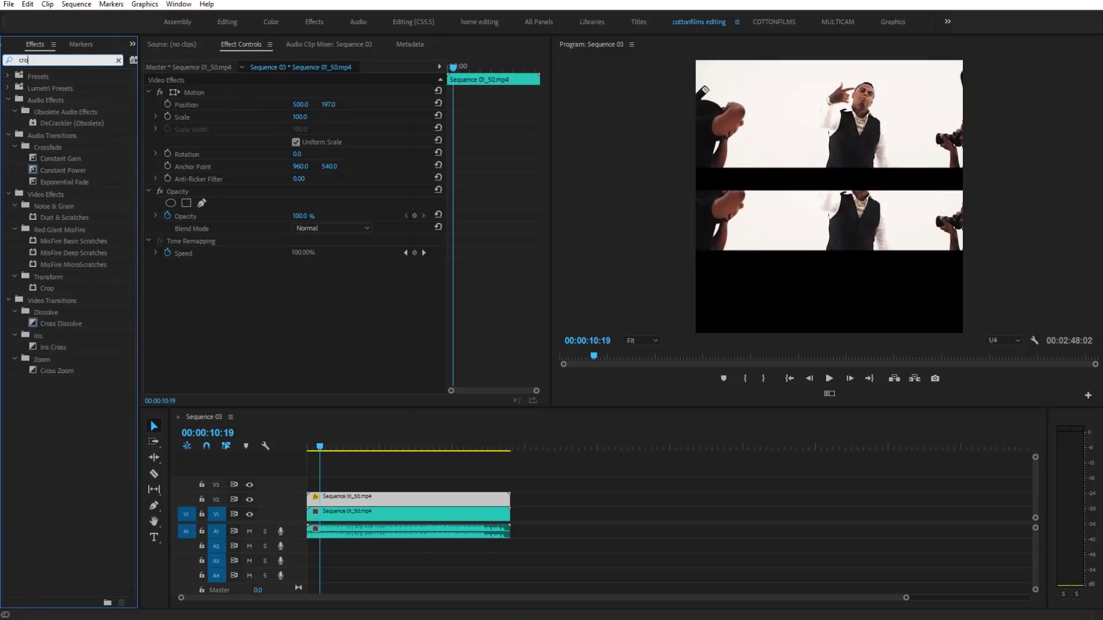
pyautogui.write('p')
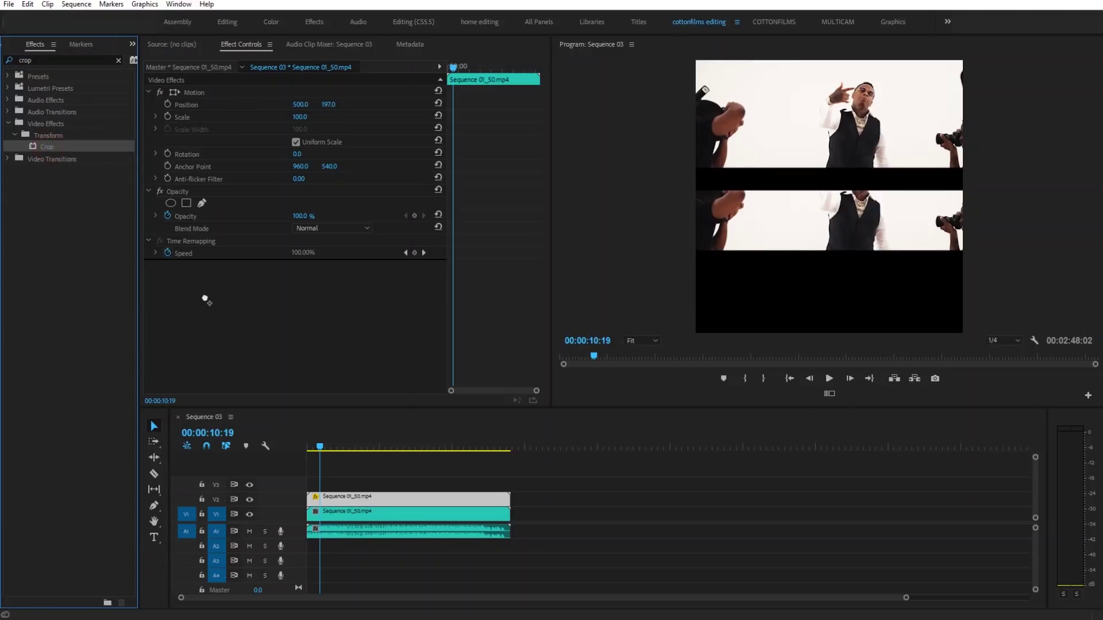
pyautogui.moveTo(49, 152); pyautogui.dragTo(207, 300)
pyautogui.moveTo(294, 328)
pyautogui.mouseDown()
pyautogui.moveTo(324, 328)
pyautogui.moveTo(306, 329)
pyautogui.mouseUp()
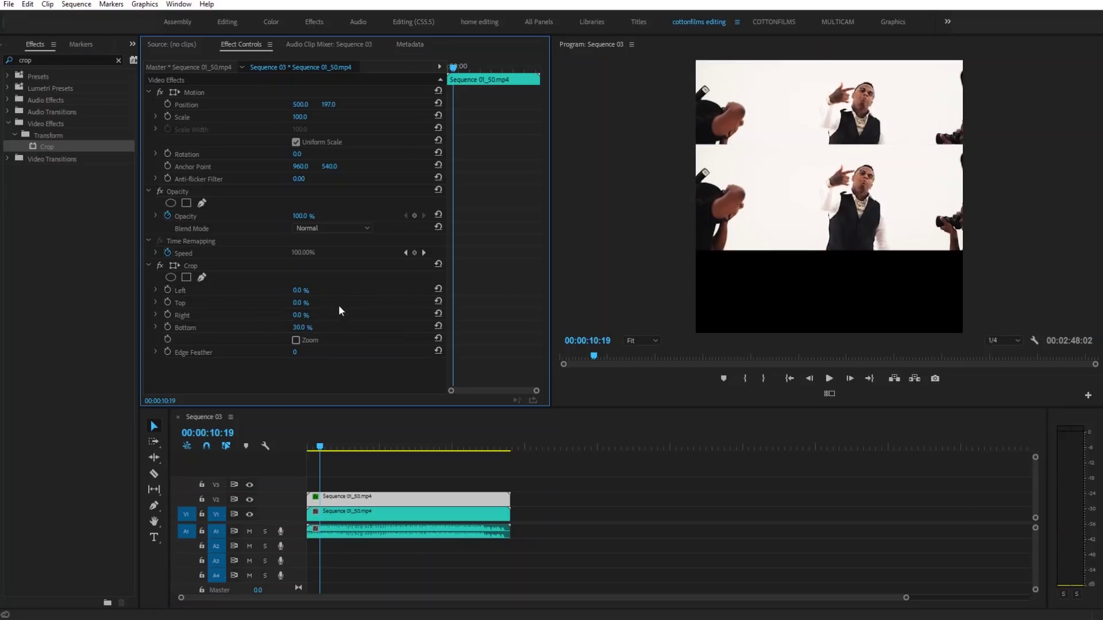
# Copy the clip to V3 as a frame-hold still extended back to the sequence start.
pyautogui.click(351, 513)
pyautogui.moveTo(350, 516); pyautogui.dragTo(345, 486)
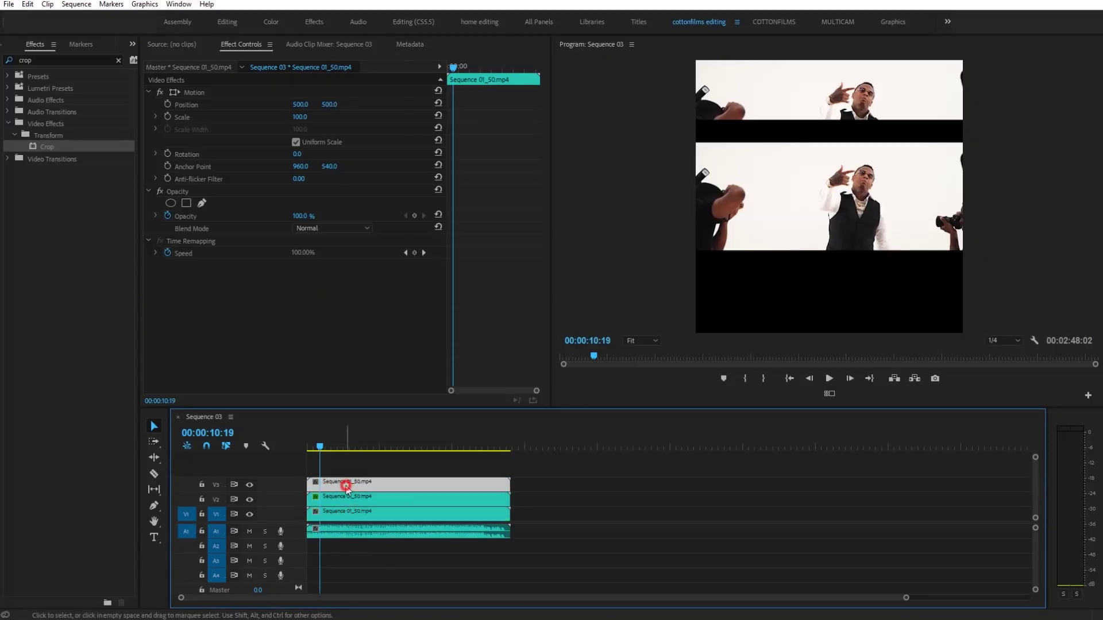
pyautogui.moveTo(319, 446); pyautogui.dragTo(466, 446)
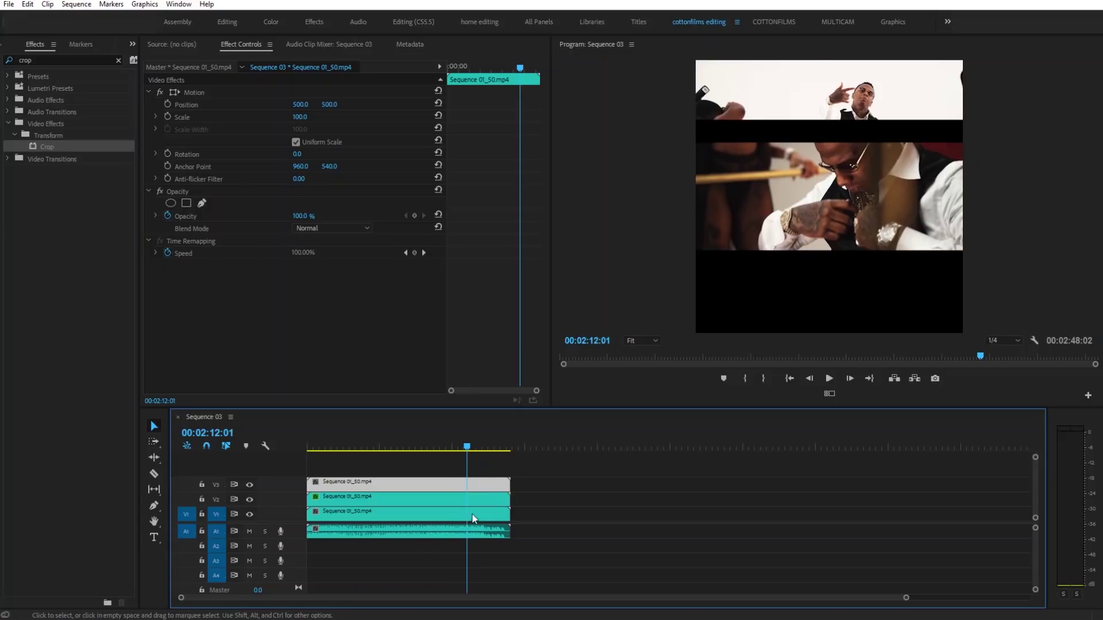
pyautogui.rightClick(478, 489)
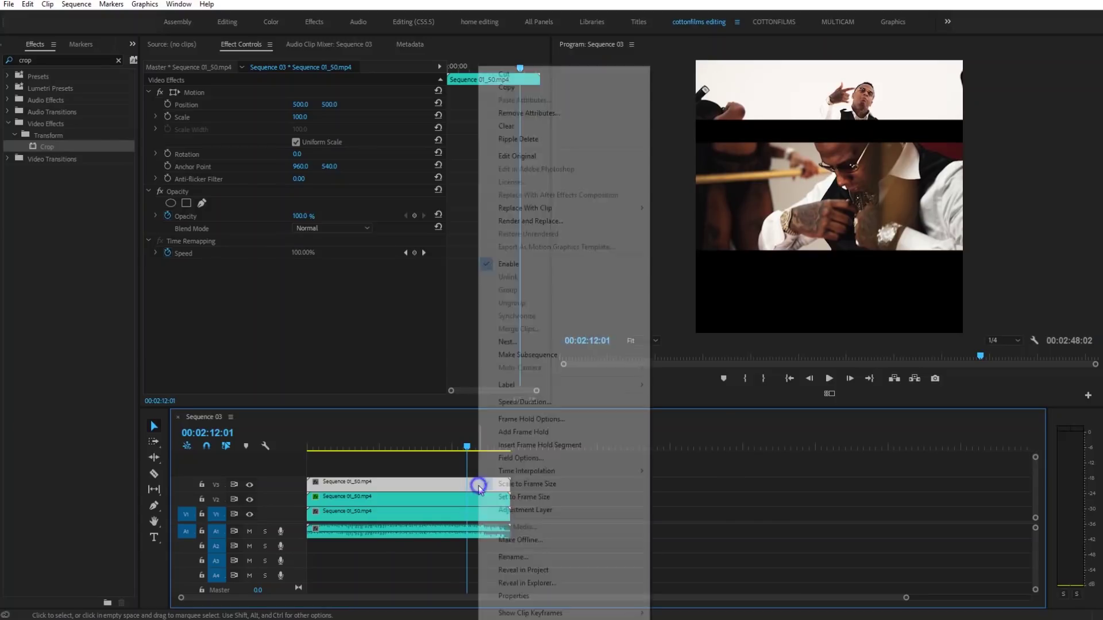
pyautogui.click(526, 445)
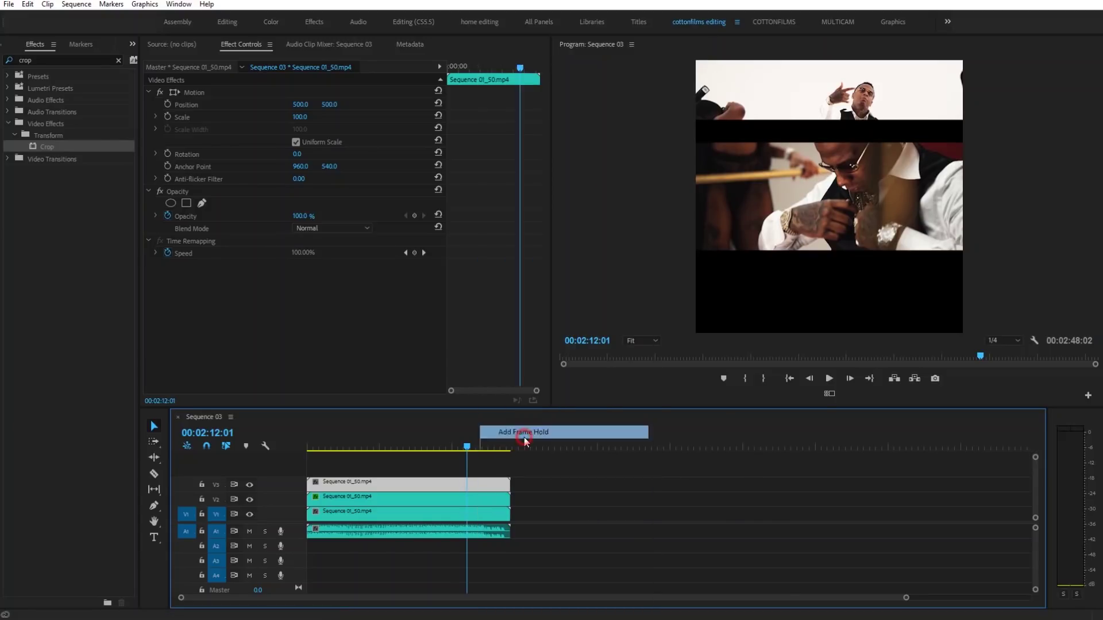
pyautogui.press('Delete')
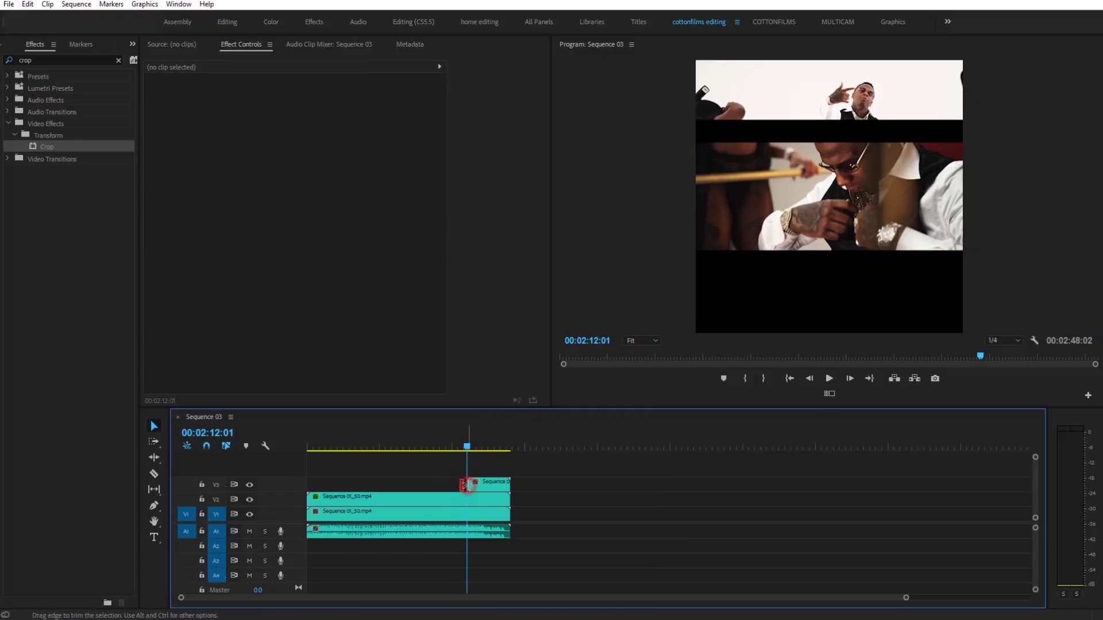
pyautogui.moveTo(464, 485); pyautogui.dragTo(306, 484)
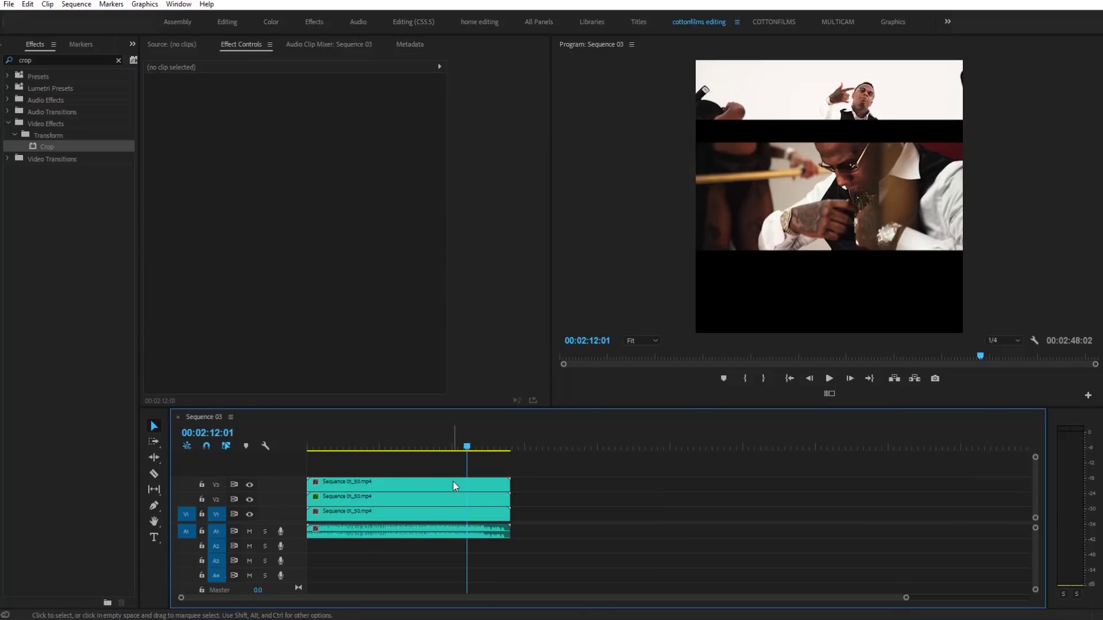
pyautogui.click(454, 487)
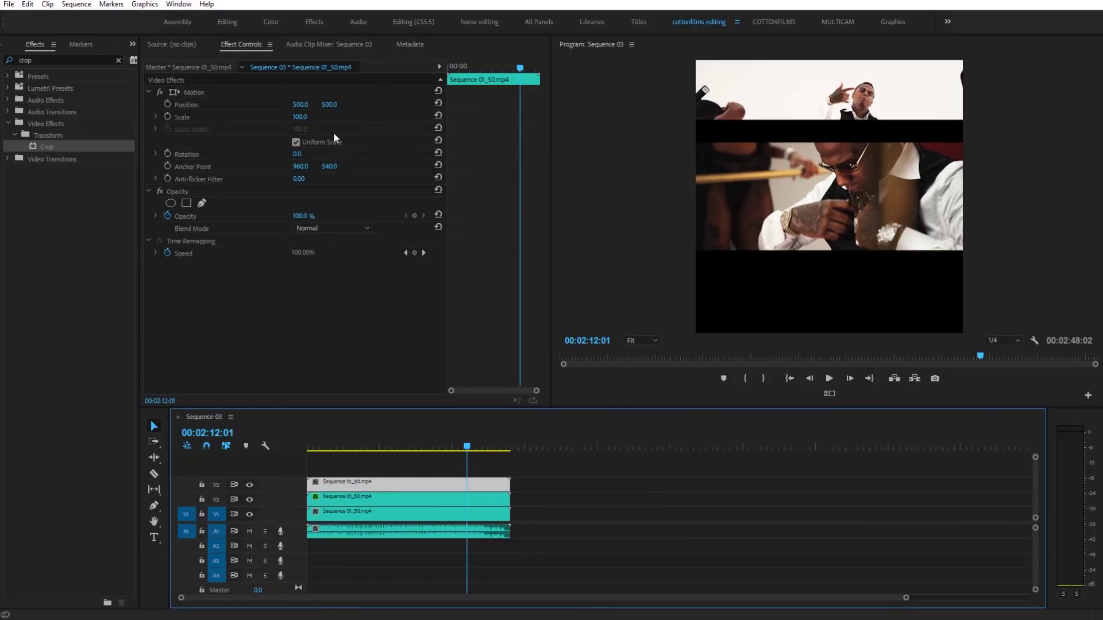
# Lower the V3 still to Position Y 807 and crop 29% off its top.
pyautogui.moveTo(328, 104); pyautogui.dragTo(500, 105)
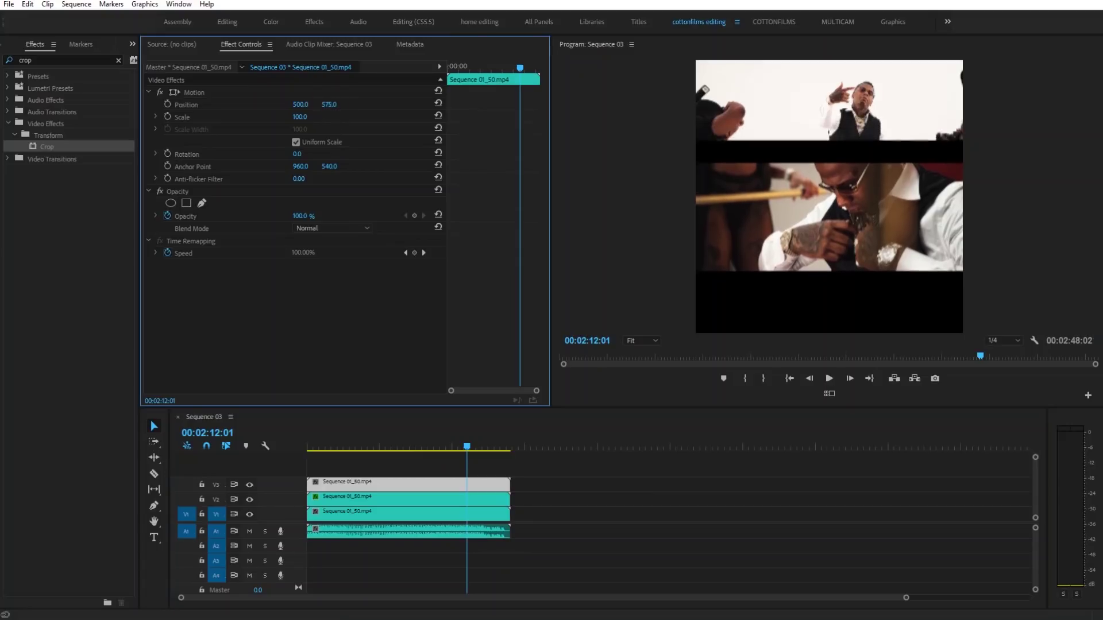
pyautogui.moveTo(328, 104); pyautogui.dragTo(387, 104)
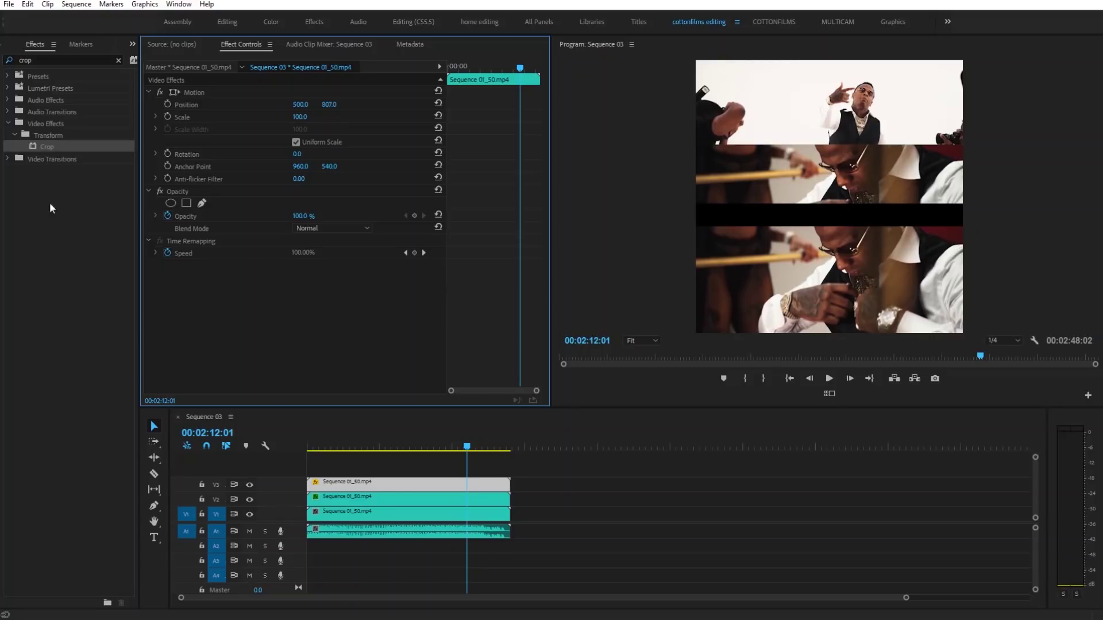
pyautogui.moveTo(47, 147)
pyautogui.mouseDown()
pyautogui.moveTo(292, 303)
pyautogui.moveTo(344, 303)
pyautogui.moveTo(328, 302)
pyautogui.mouseUp()
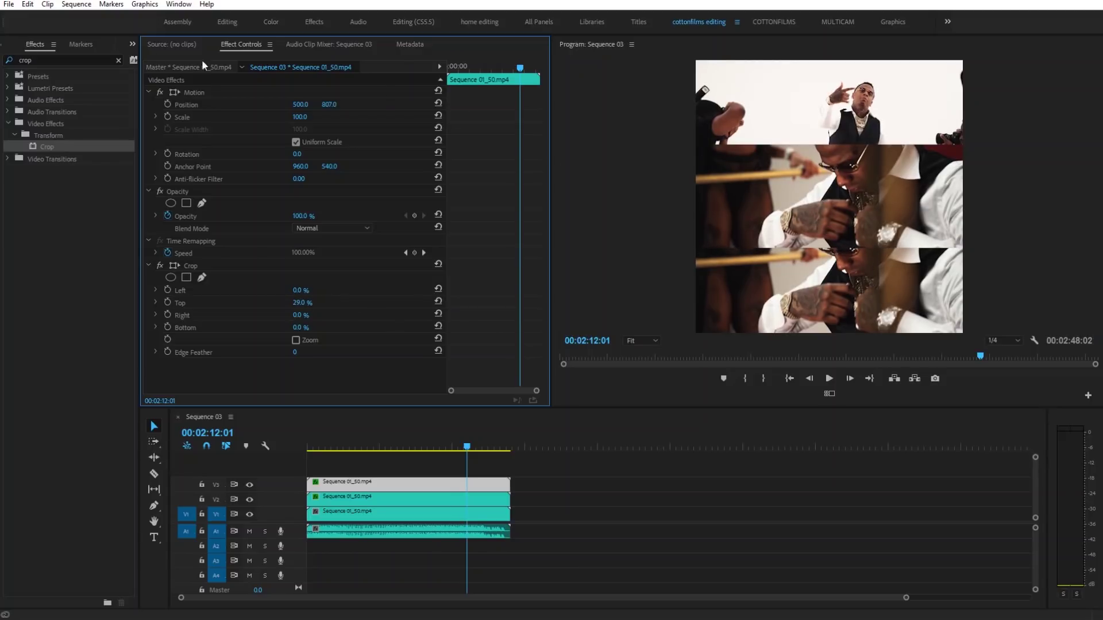
# Add the Offset effect to the V3 still and set its vertical offset to 671.
pyautogui.click(70, 56)
pyautogui.write('off')
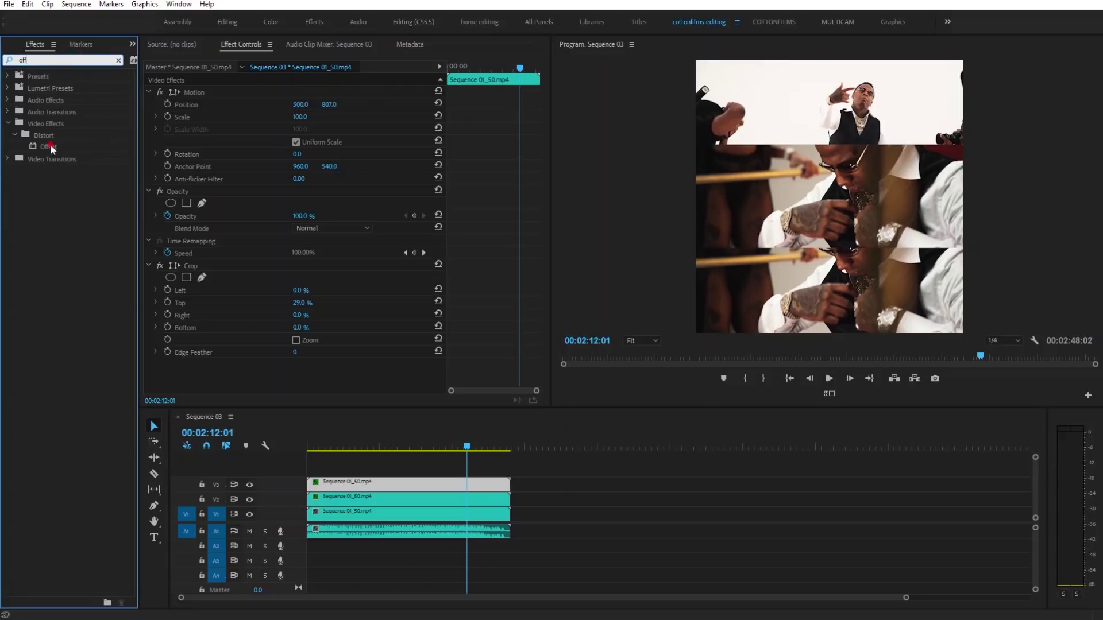
pyautogui.click(52, 147)
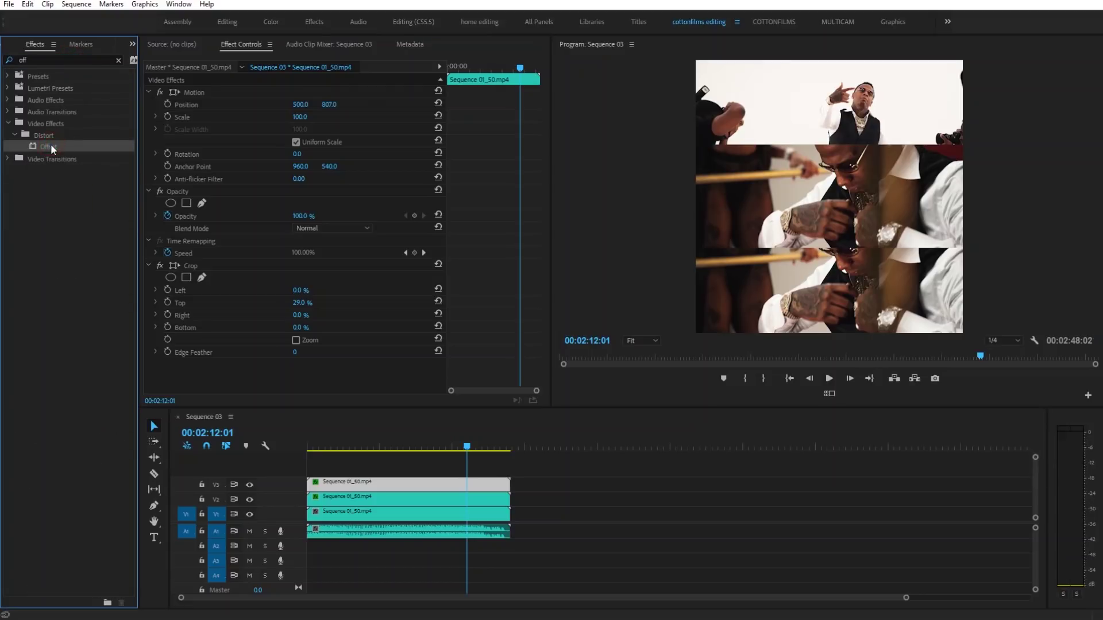
pyautogui.moveTo(187, 258); pyautogui.dragTo(192, 266)
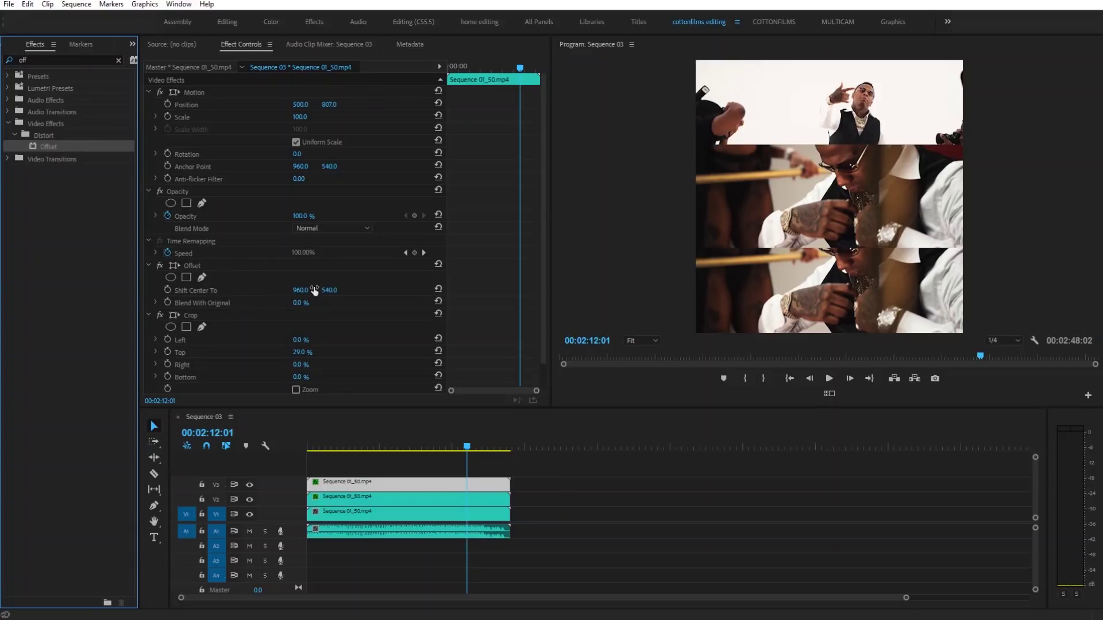
pyautogui.moveTo(328, 290)
pyautogui.mouseDown()
pyautogui.moveTo(406, 291)
pyautogui.moveTo(336, 290)
pyautogui.mouseUp()
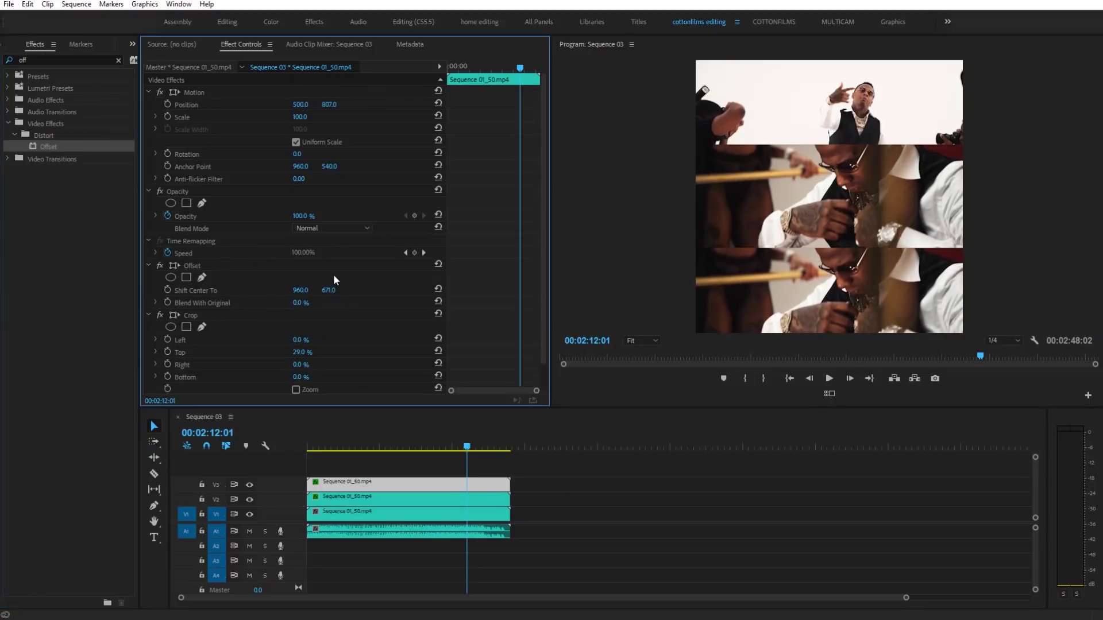
pyautogui.click(153, 537)
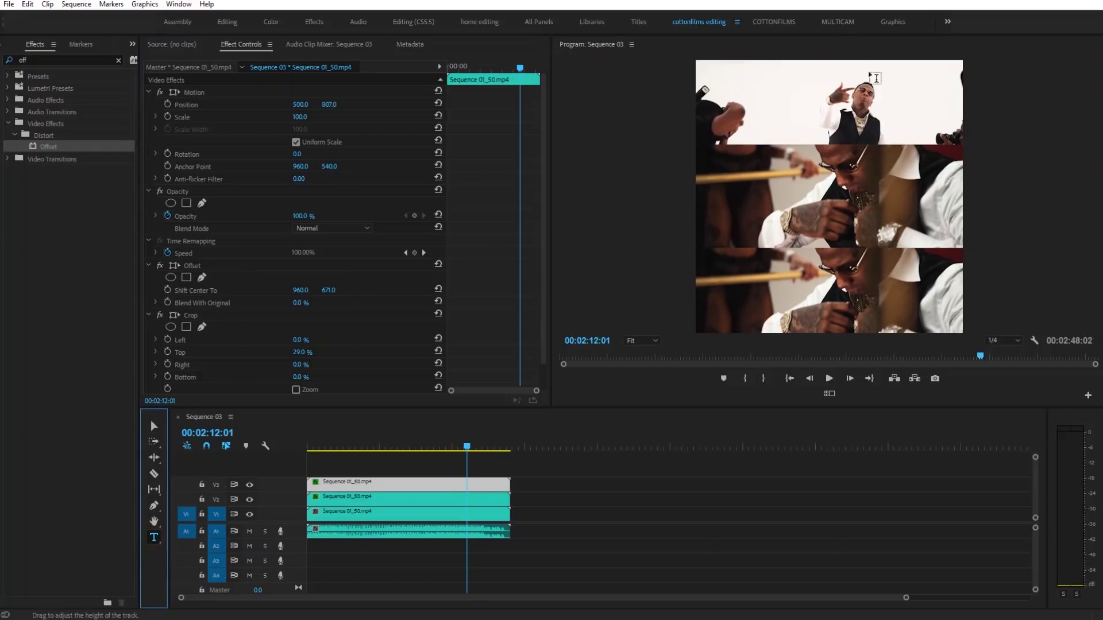
pyautogui.click(725, 77)
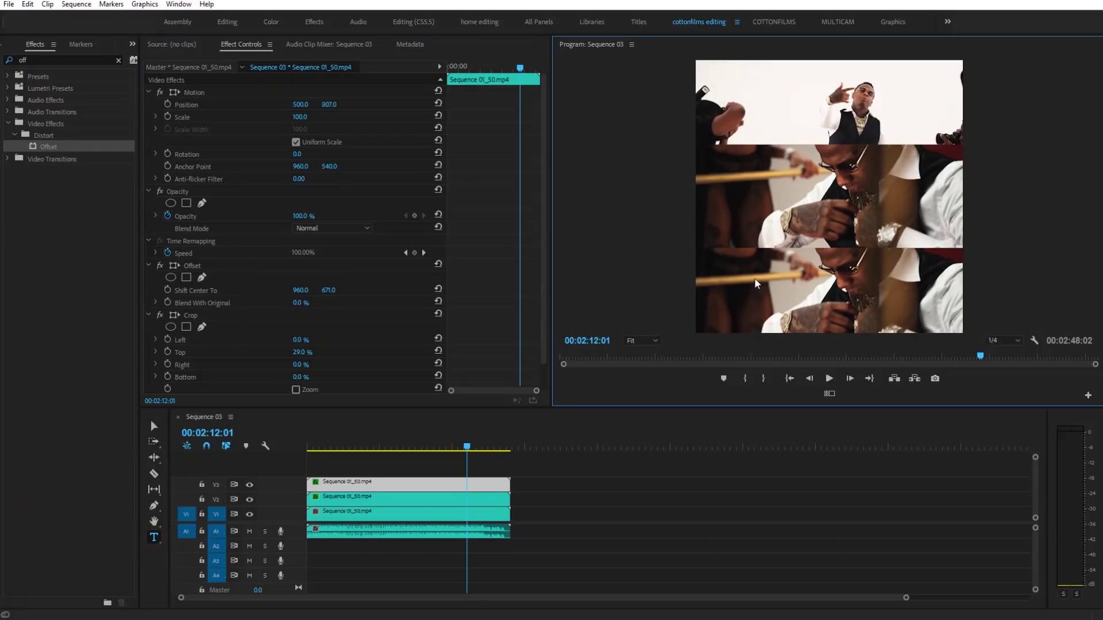
pyautogui.click(868, 332)
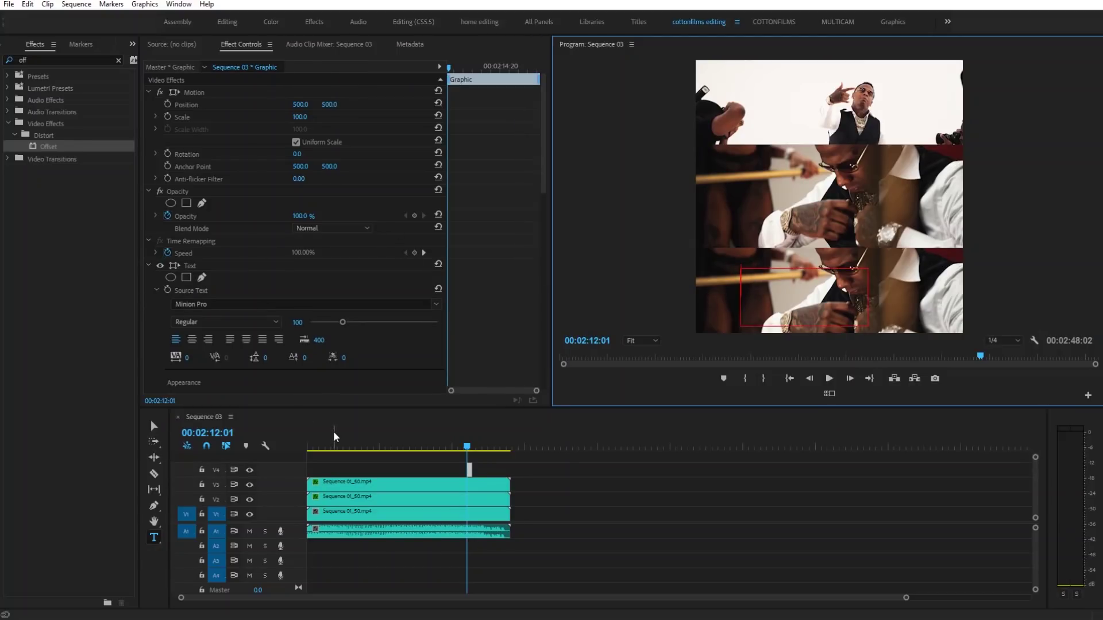
pyautogui.hotkey('ctrl', 'z')
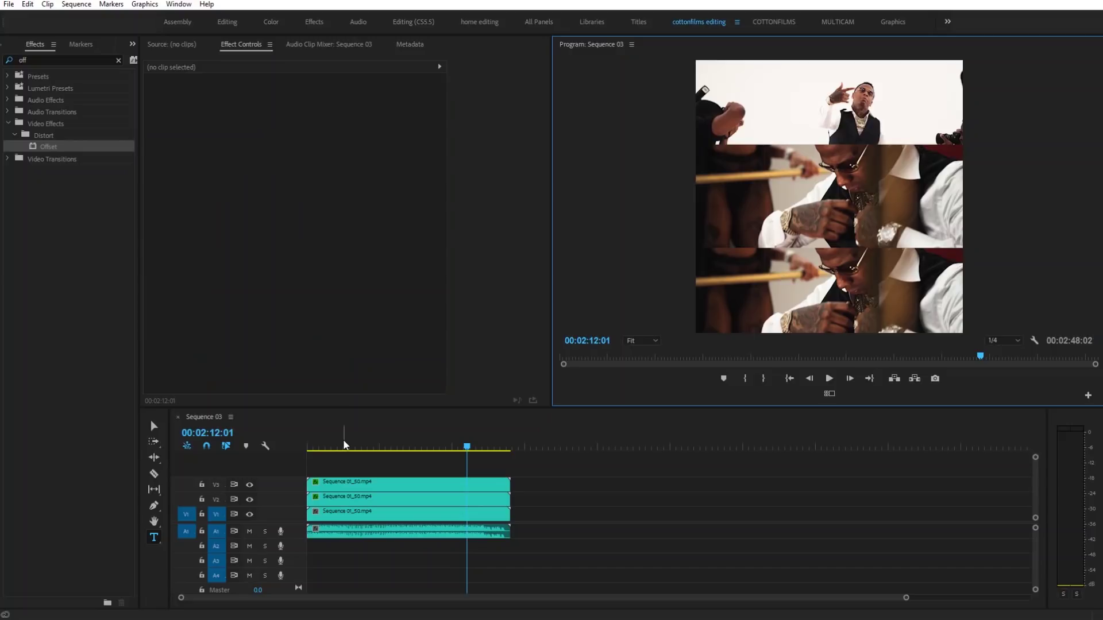
pyautogui.click(343, 439)
pyautogui.press('Home')
pyautogui.press('space')
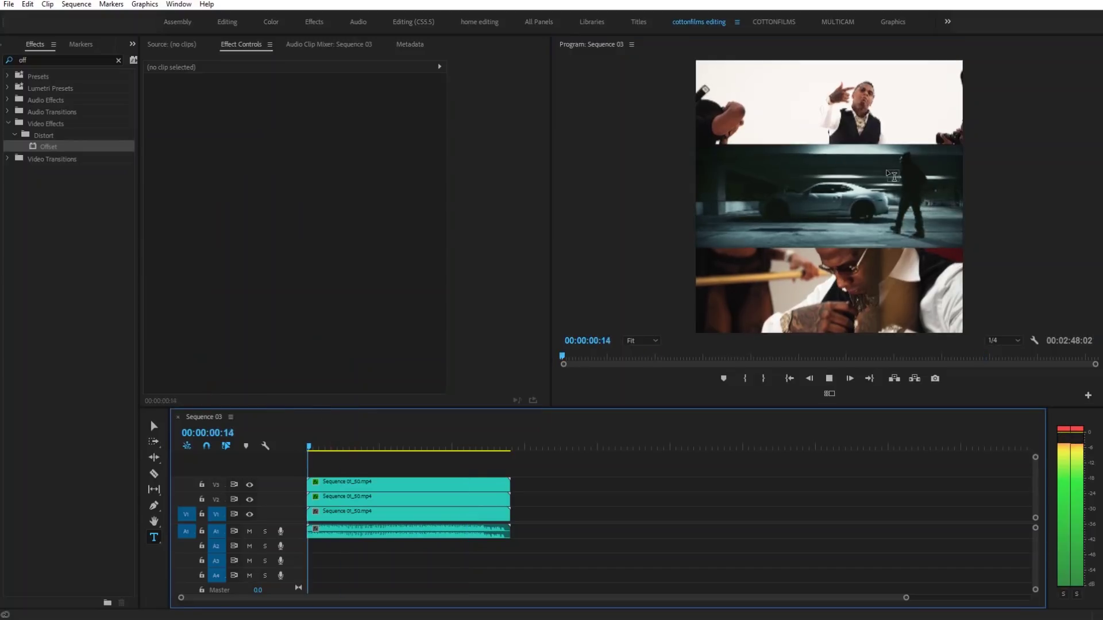